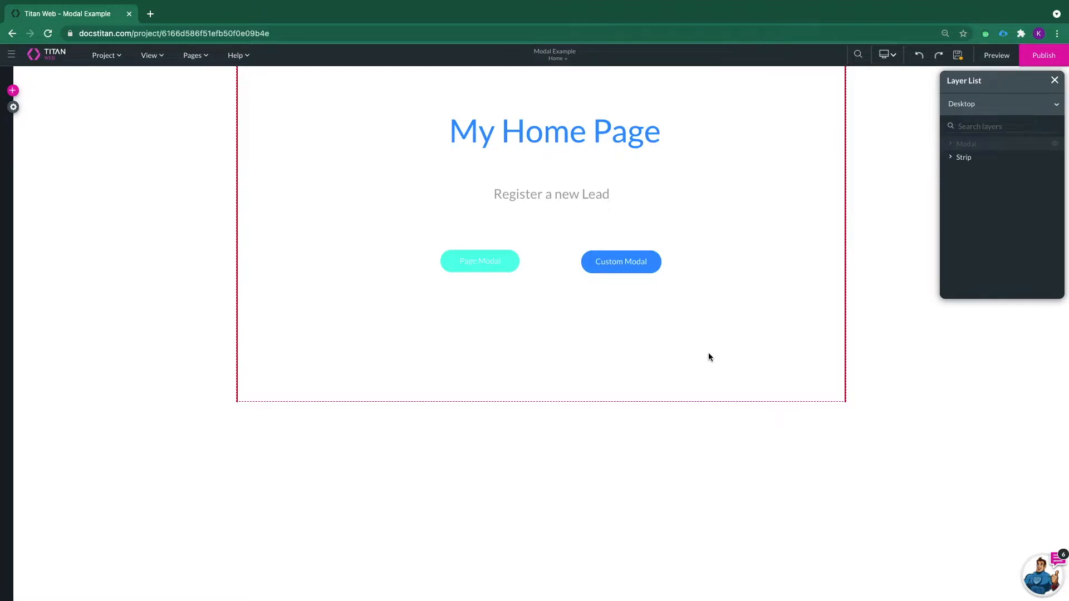
Review Page 2's action configuration, covering its page-load actions, conditions and static parameters, and close it without applying changes.
click(193, 57)
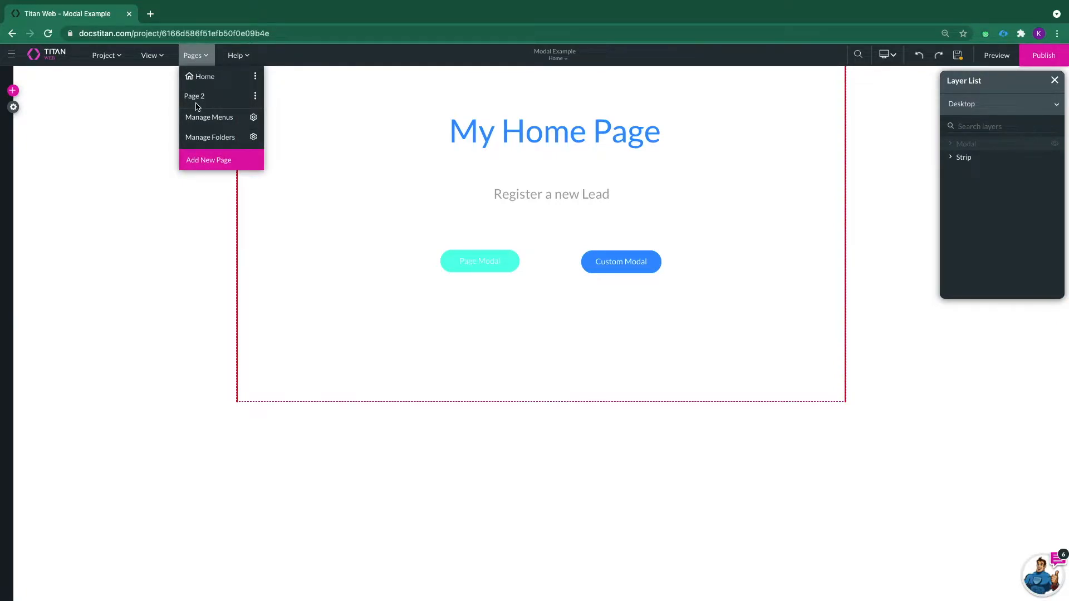
click(255, 96)
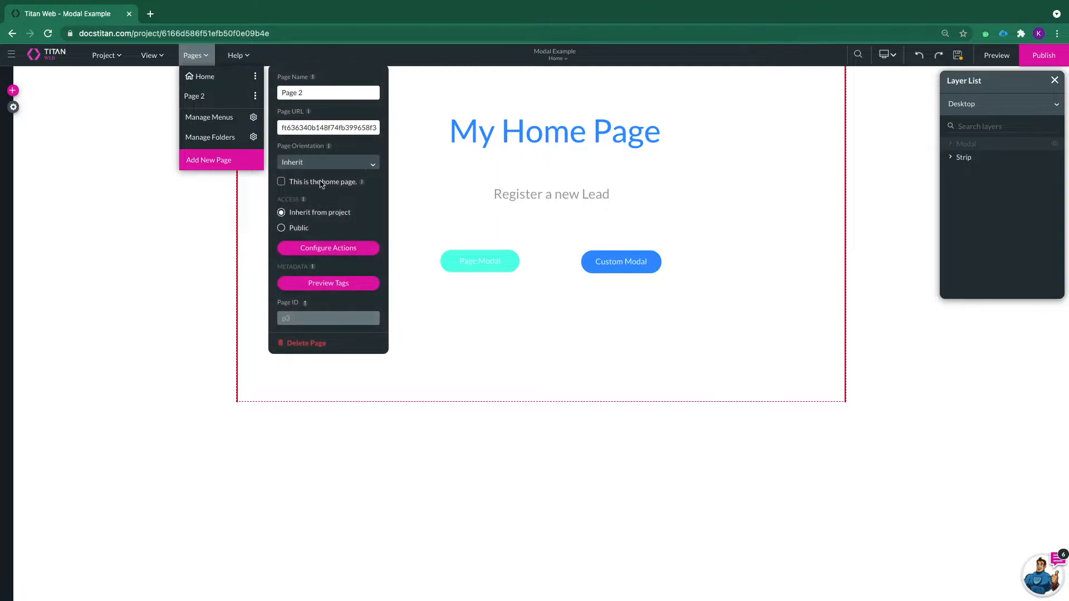
click(330, 250)
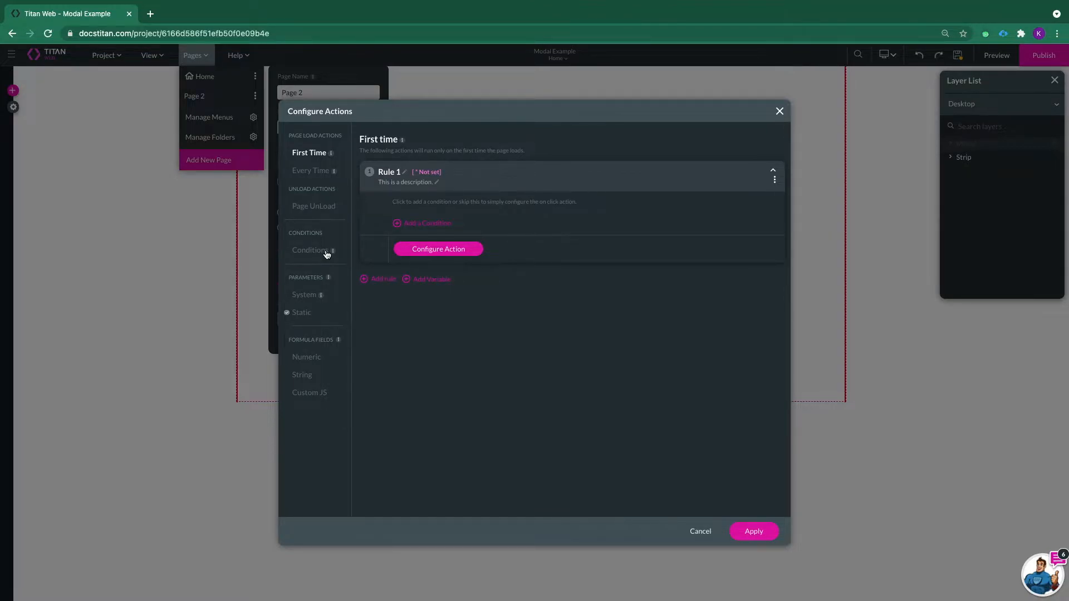
click(324, 172)
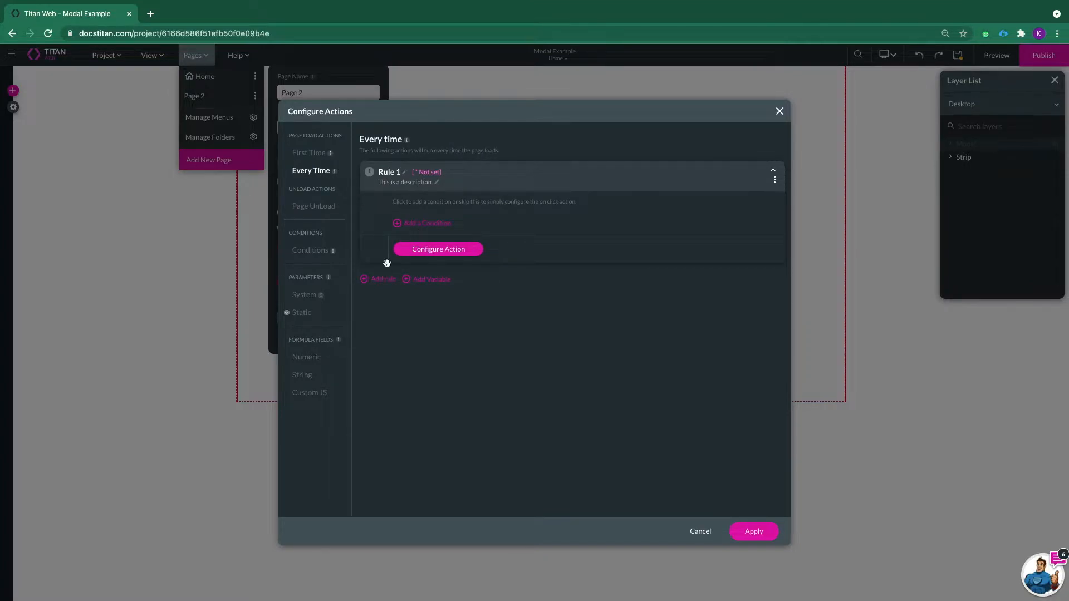
click(310, 252)
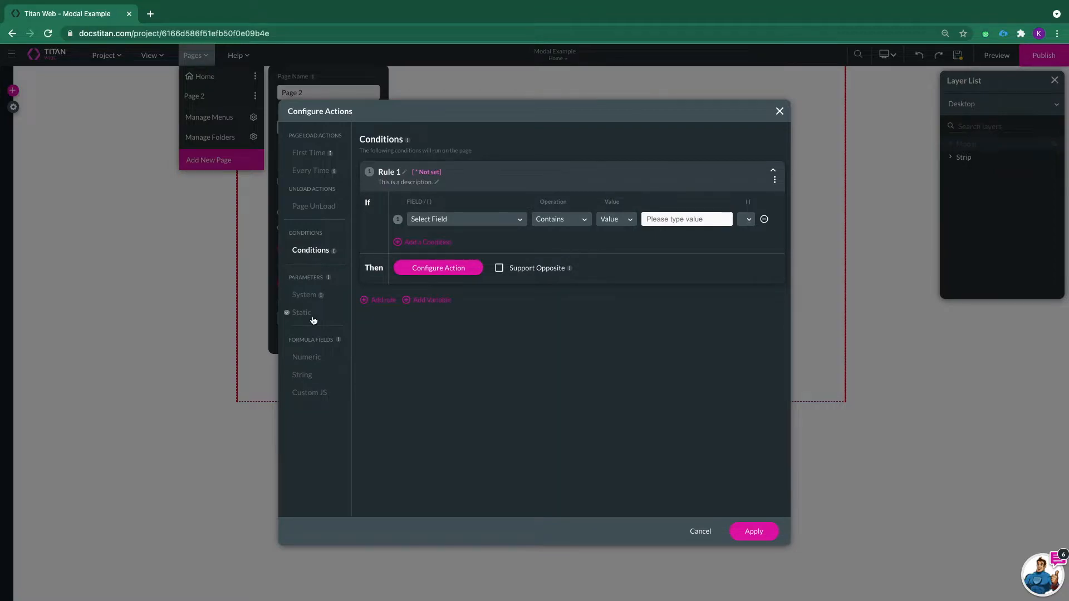
click(294, 313)
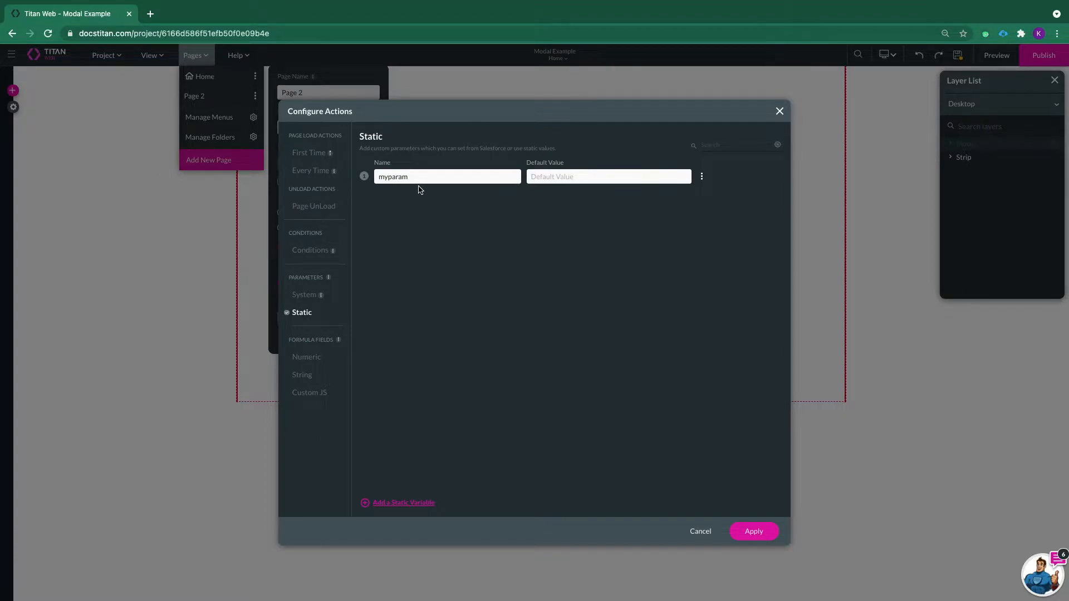
click(713, 530)
click(511, 477)
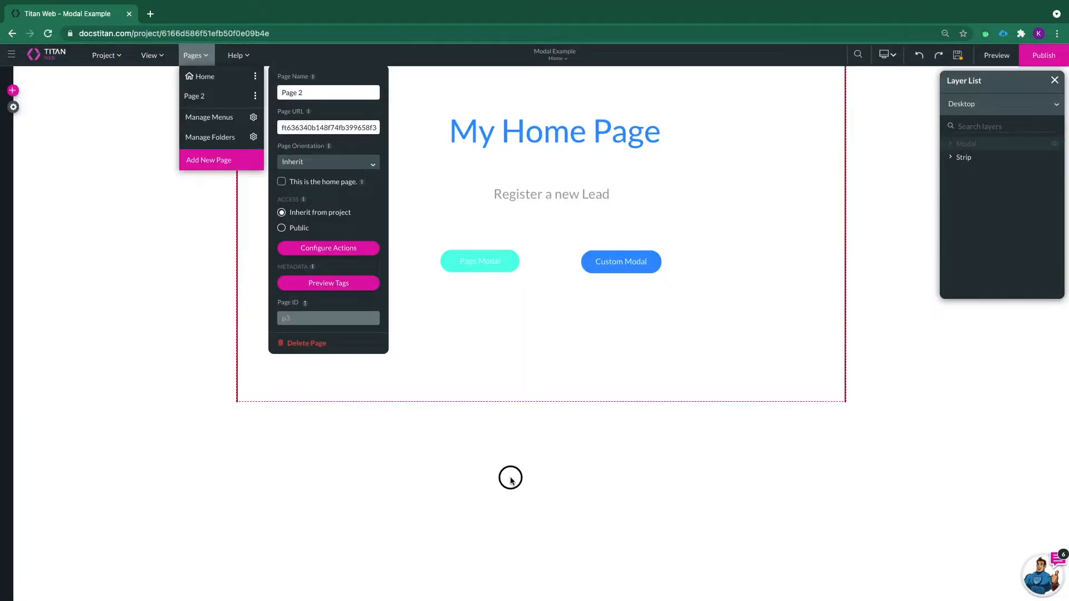
Open the Redirect / Go to Page settings in the Page Modal button's on-click action.
click(479, 271)
click(614, 293)
click(811, 123)
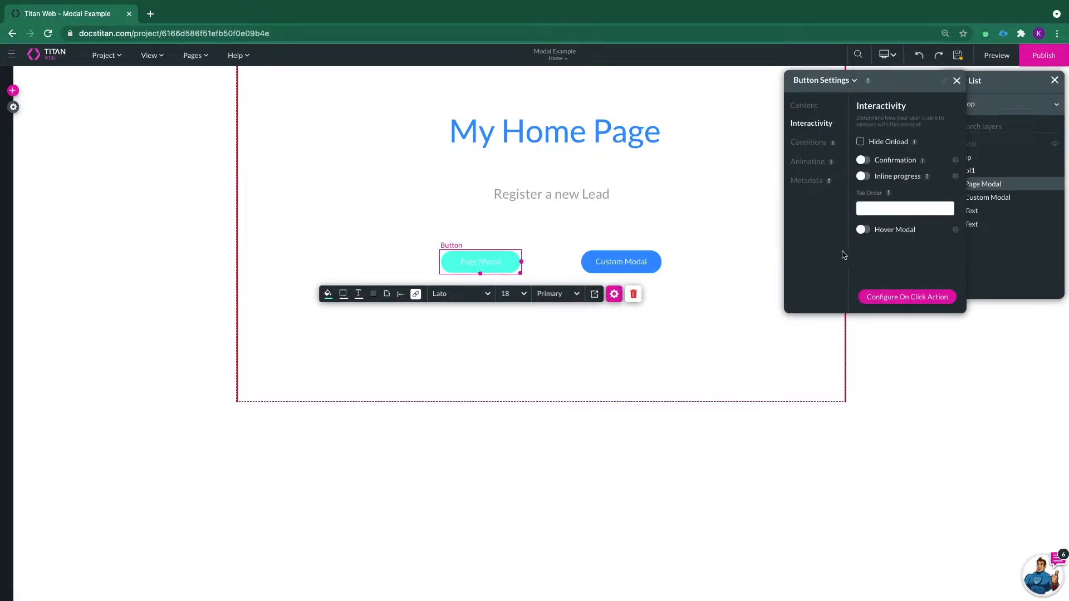
click(870, 297)
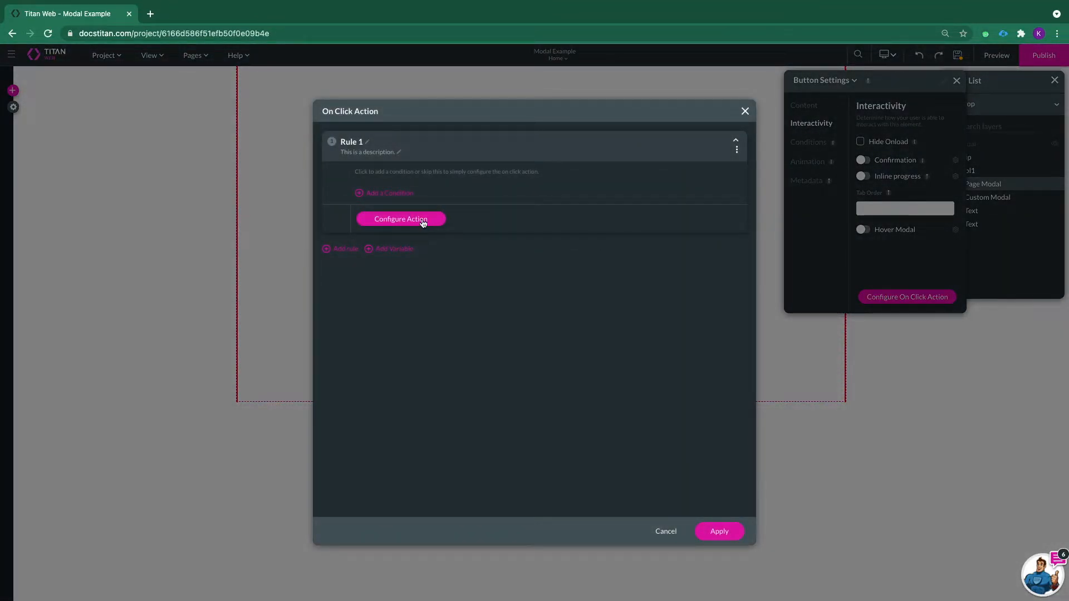
click(423, 221)
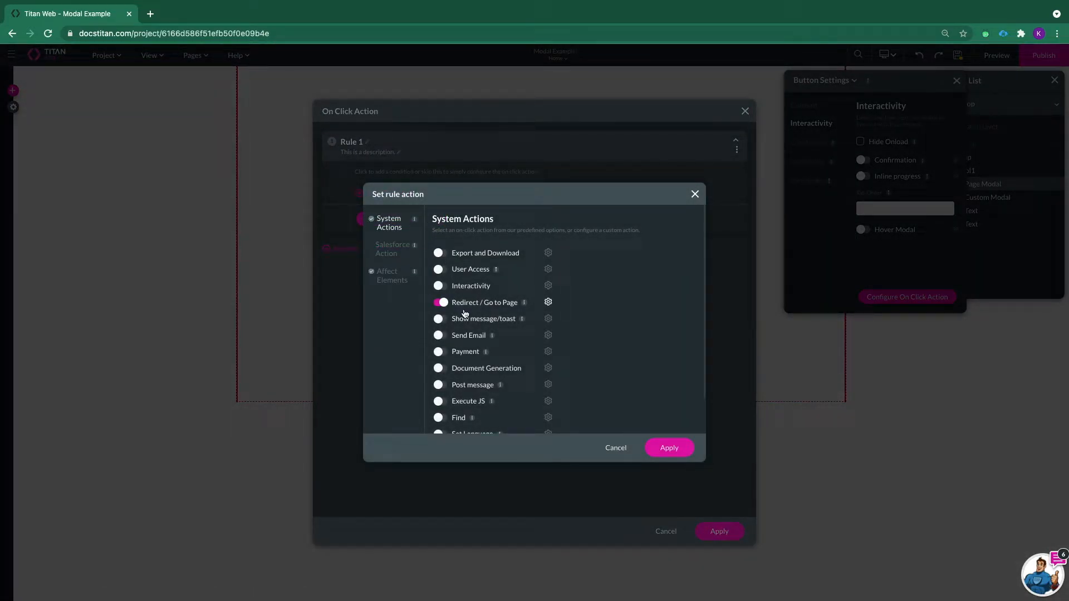
click(548, 303)
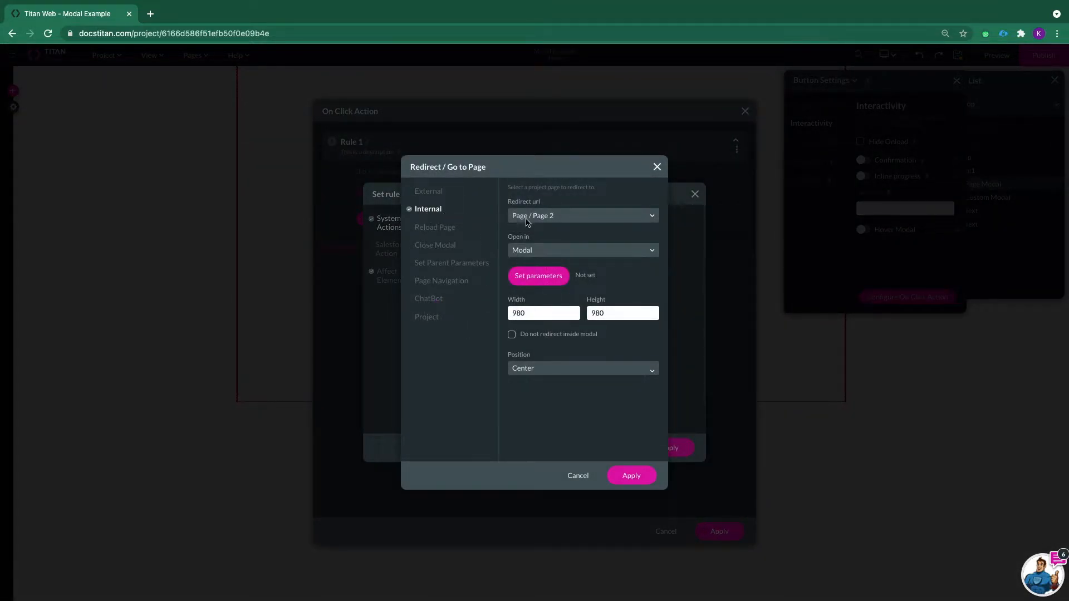
Inspect the parameters for the redirect to Page 2 and cancel out of the on-click configuration.
click(538, 279)
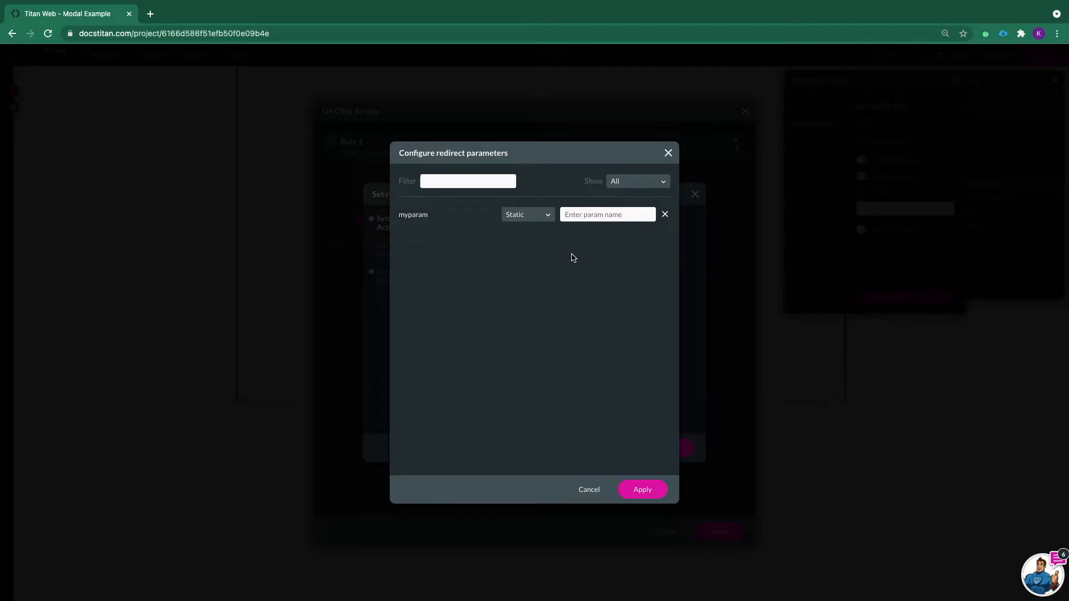
click(667, 153)
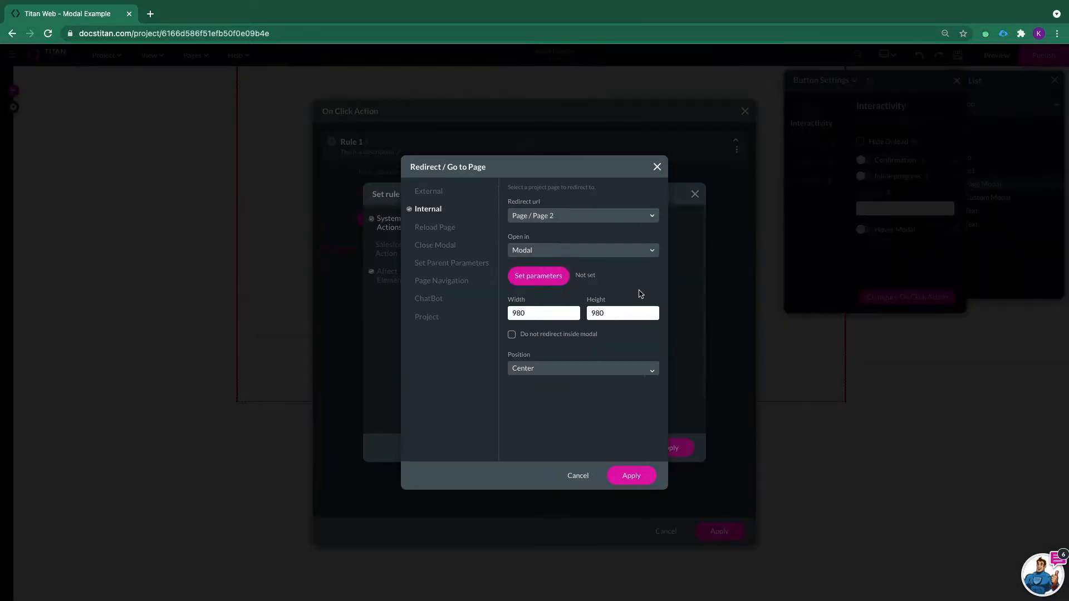
click(574, 479)
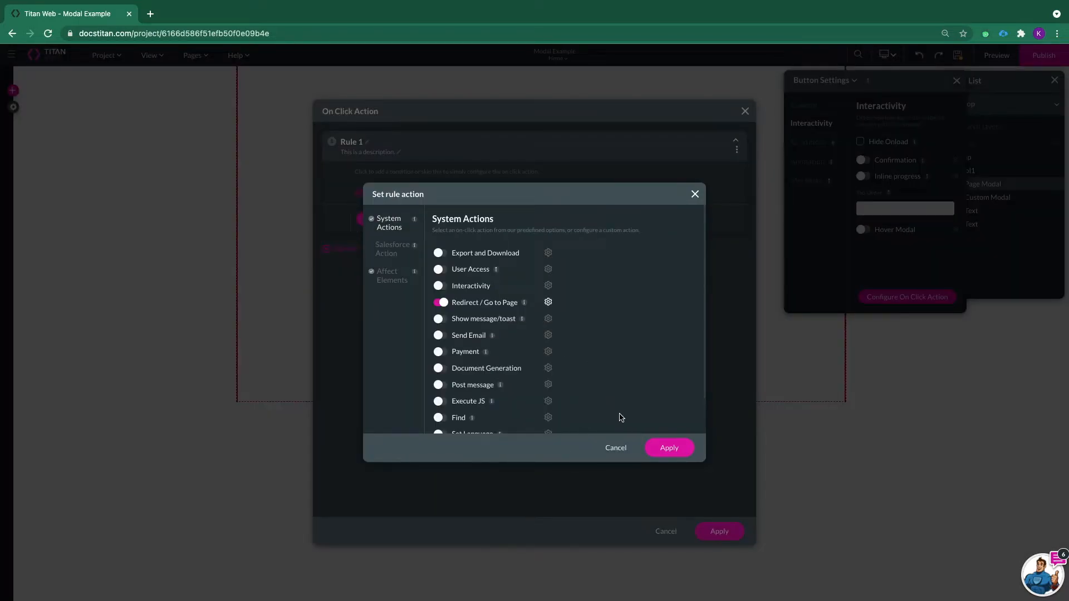
click(619, 450)
click(664, 531)
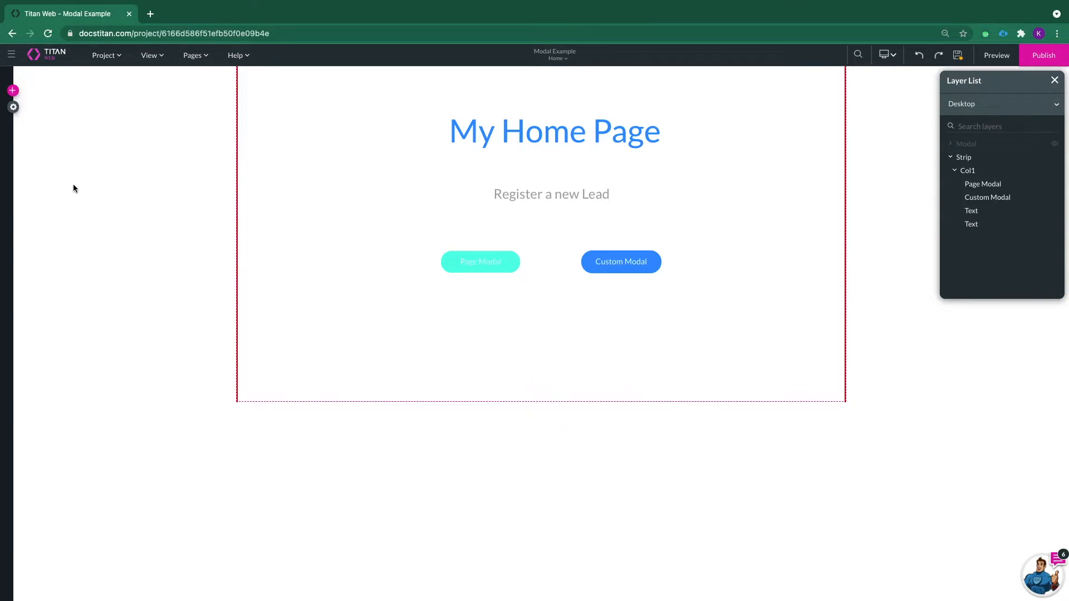
View the project's list of custom modals among the site elements and close it.
click(14, 108)
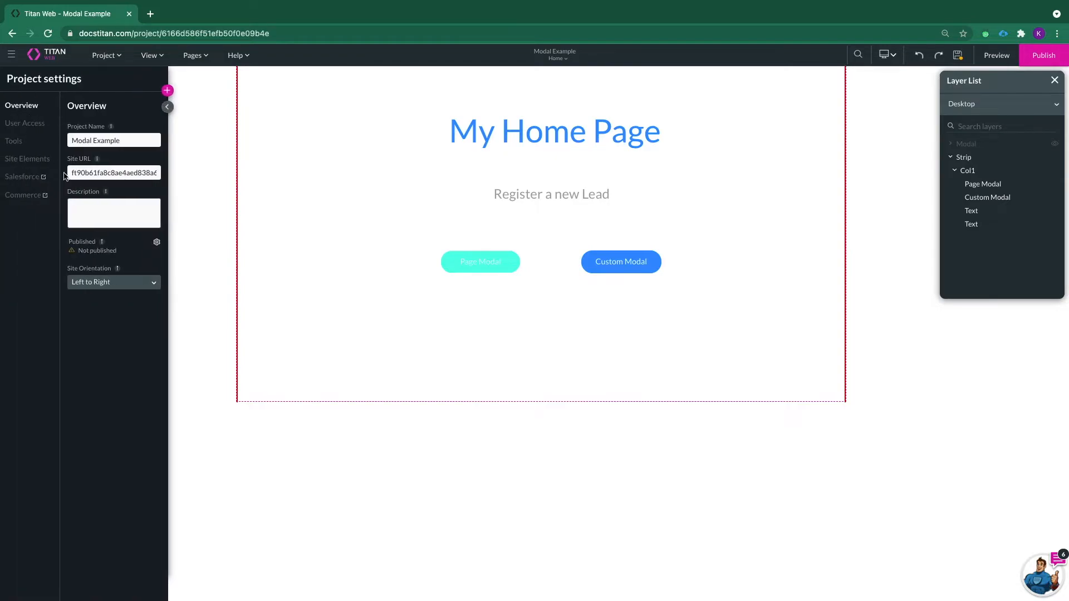
click(19, 163)
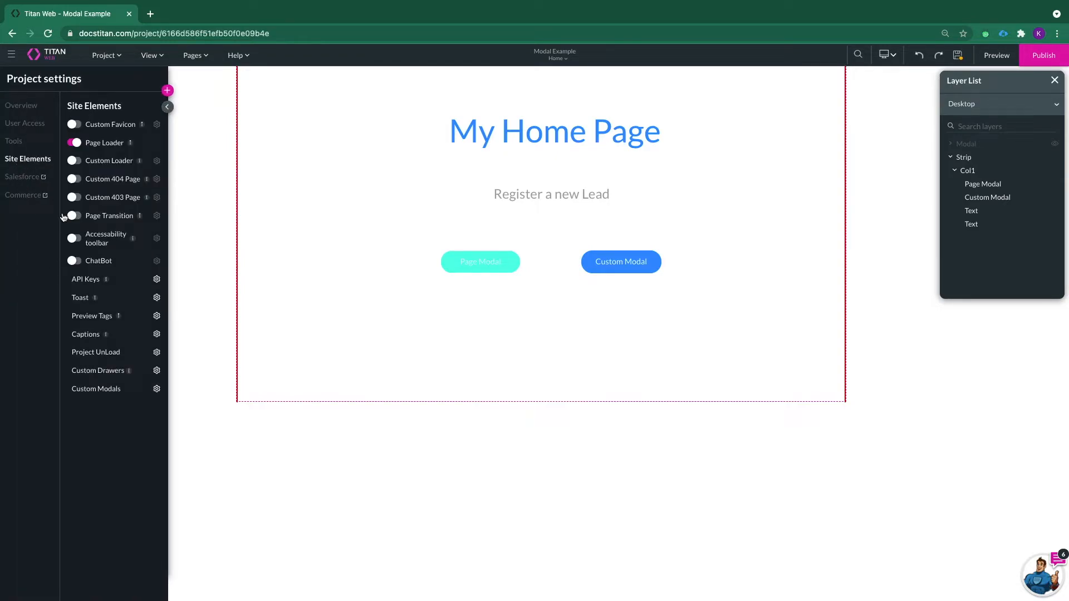
click(156, 389)
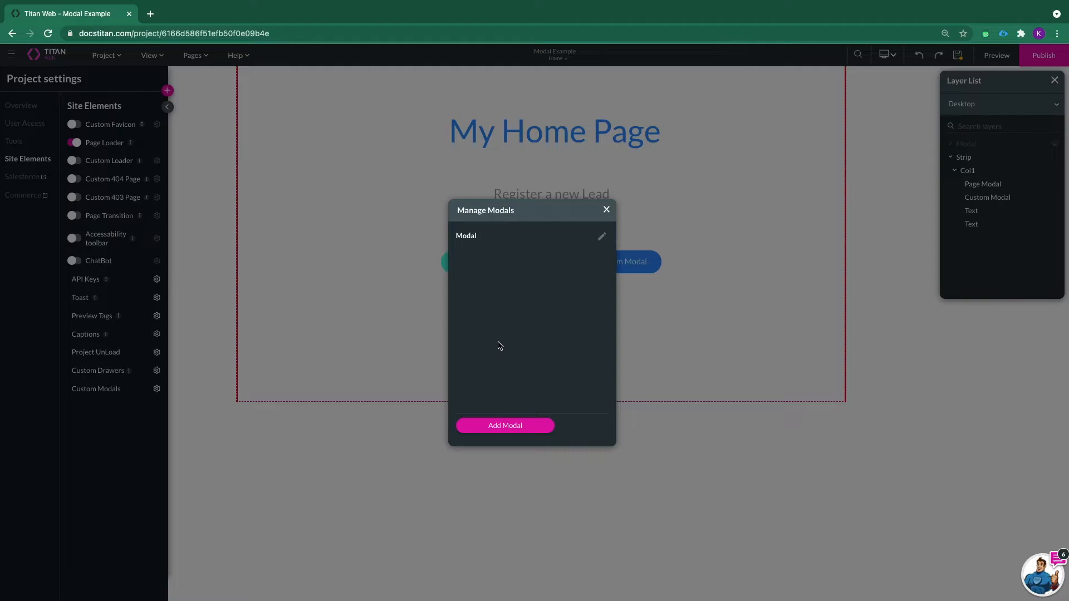
click(607, 209)
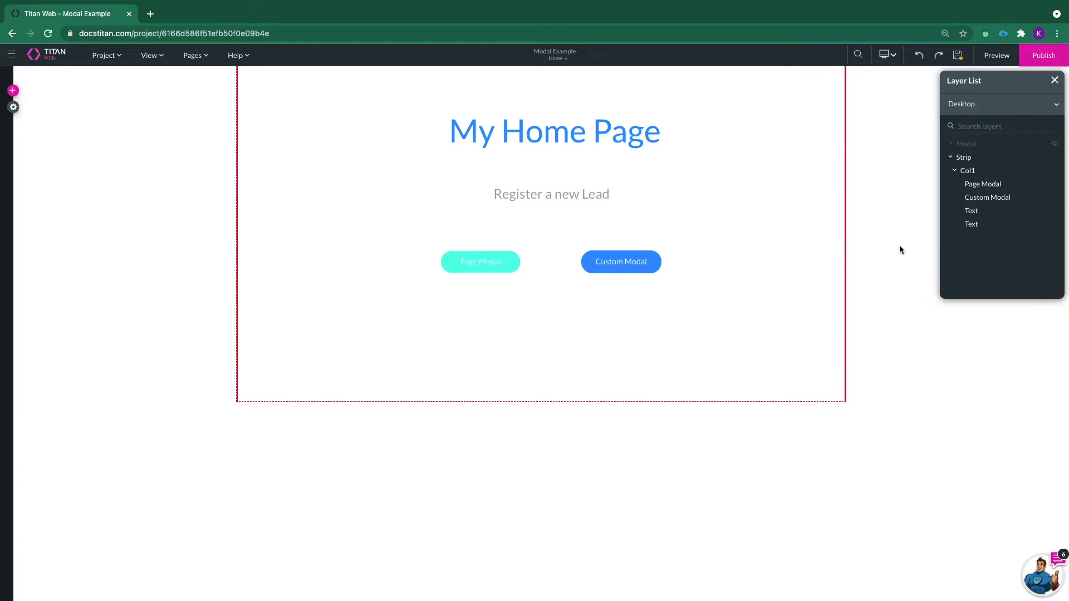
Show the custom modal on the Home page, view its layout settings, and close both.
click(1055, 144)
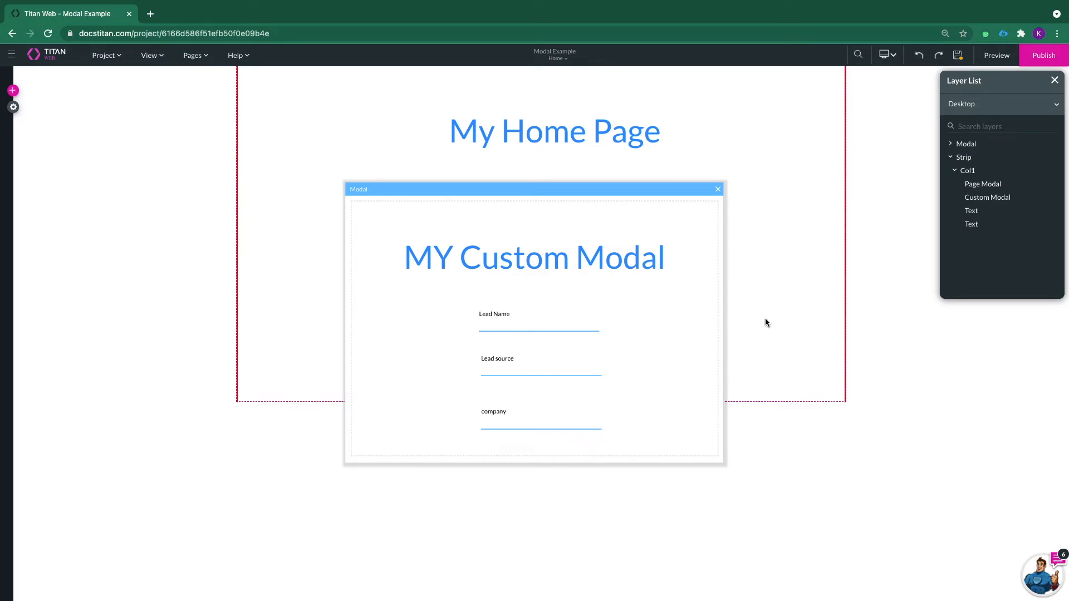
click(671, 191)
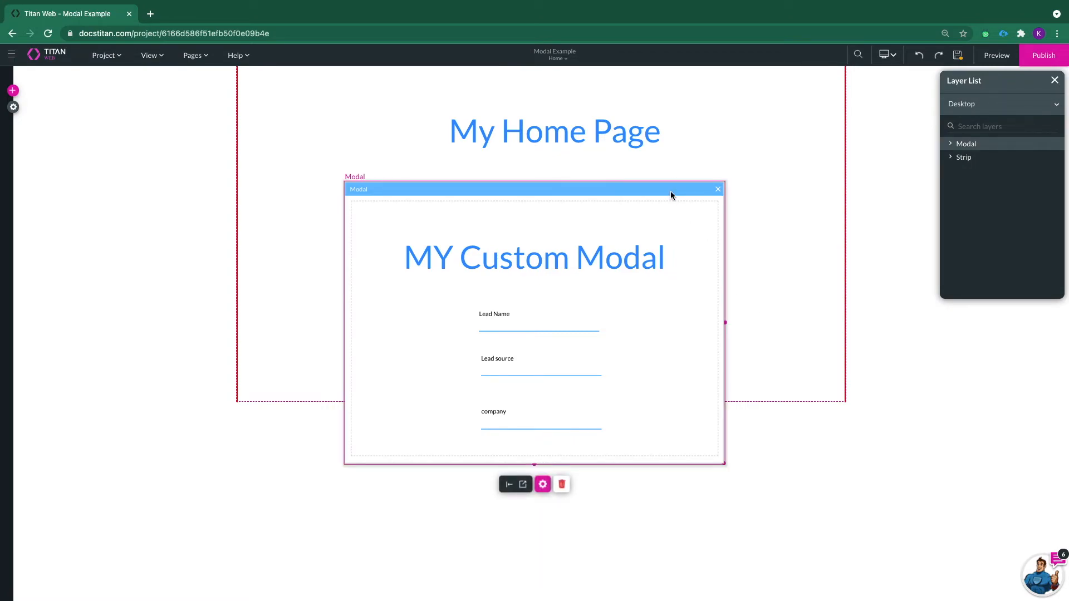
click(543, 485)
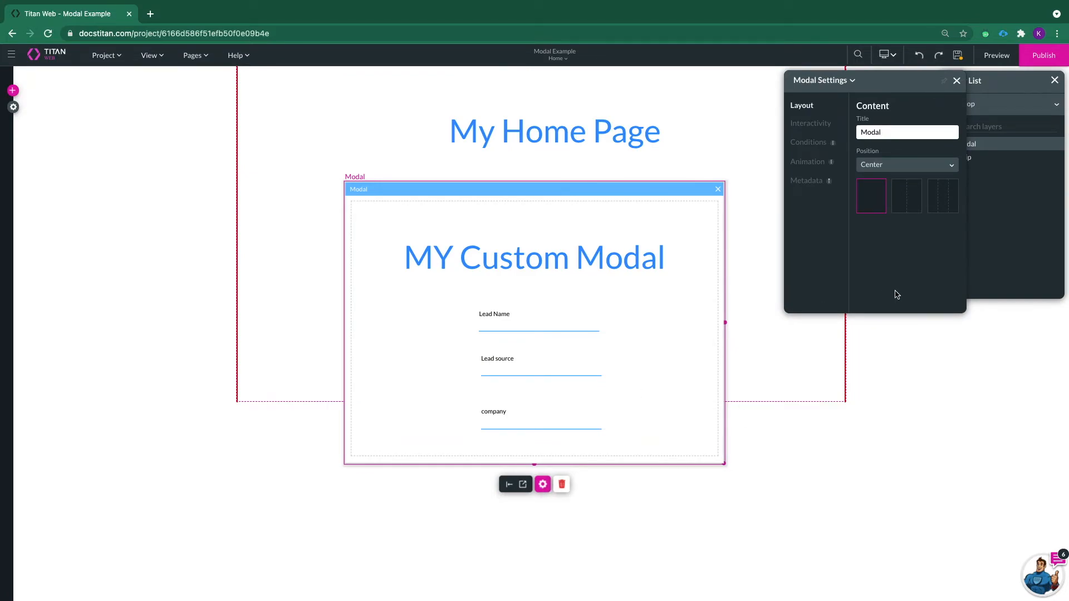
click(718, 189)
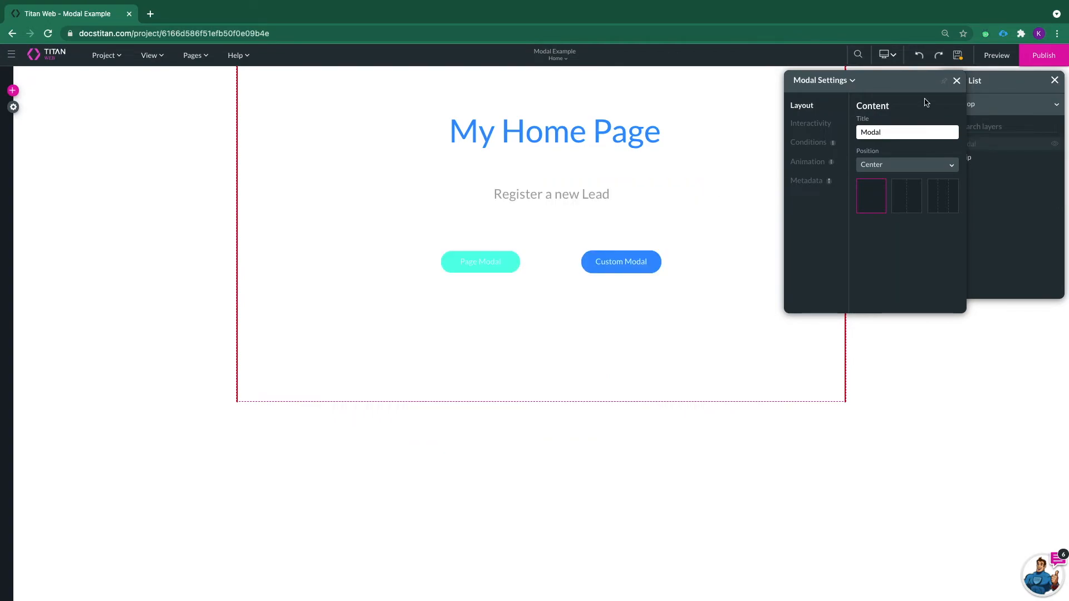
click(956, 81)
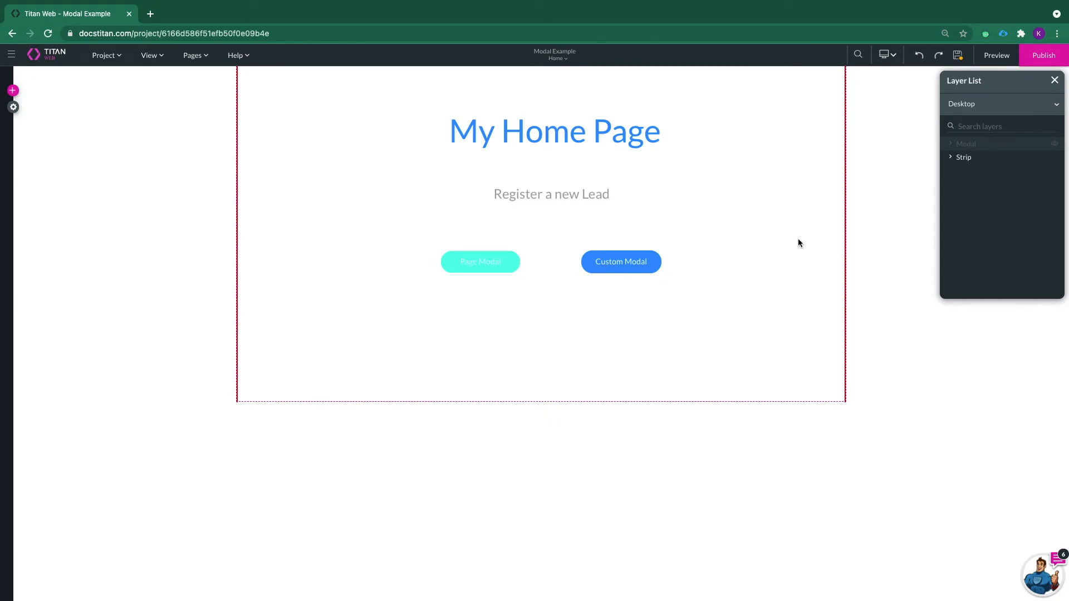
Switch to Page 2, leaving the Home page without saving its changes.
click(196, 55)
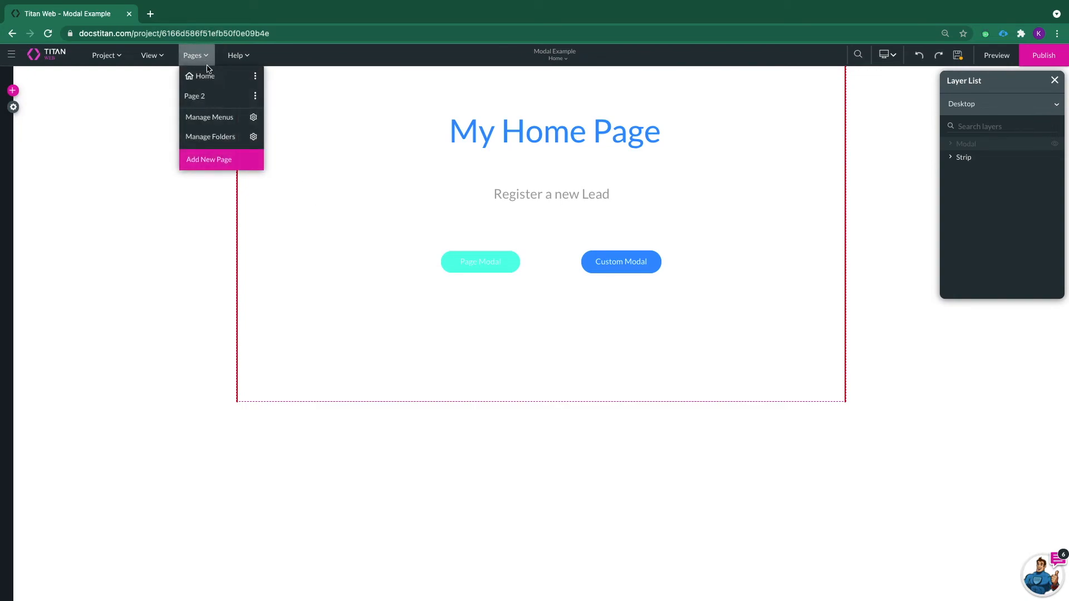
click(200, 96)
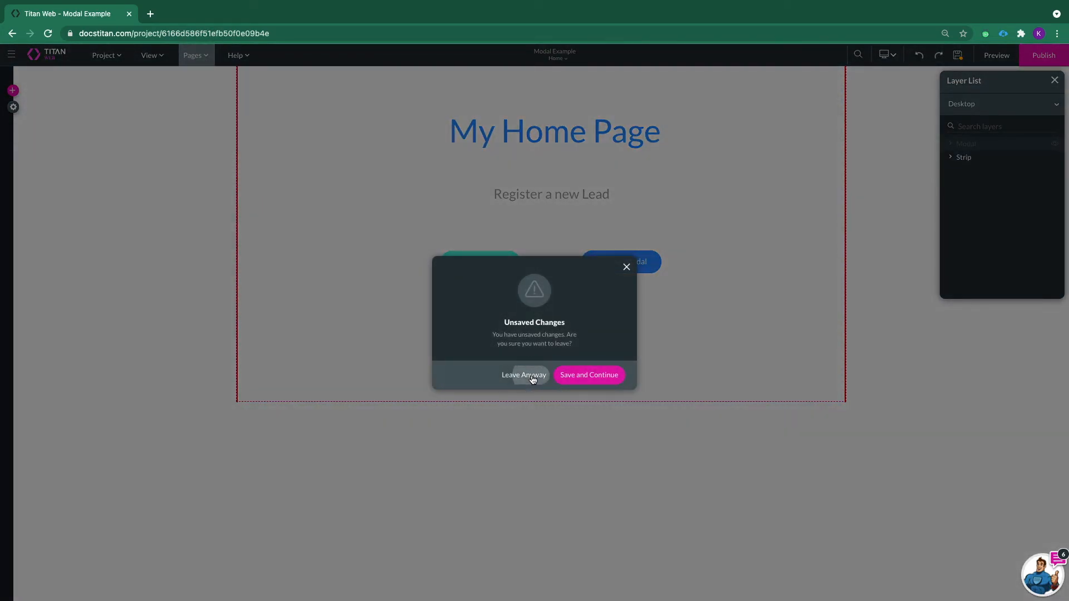
click(523, 375)
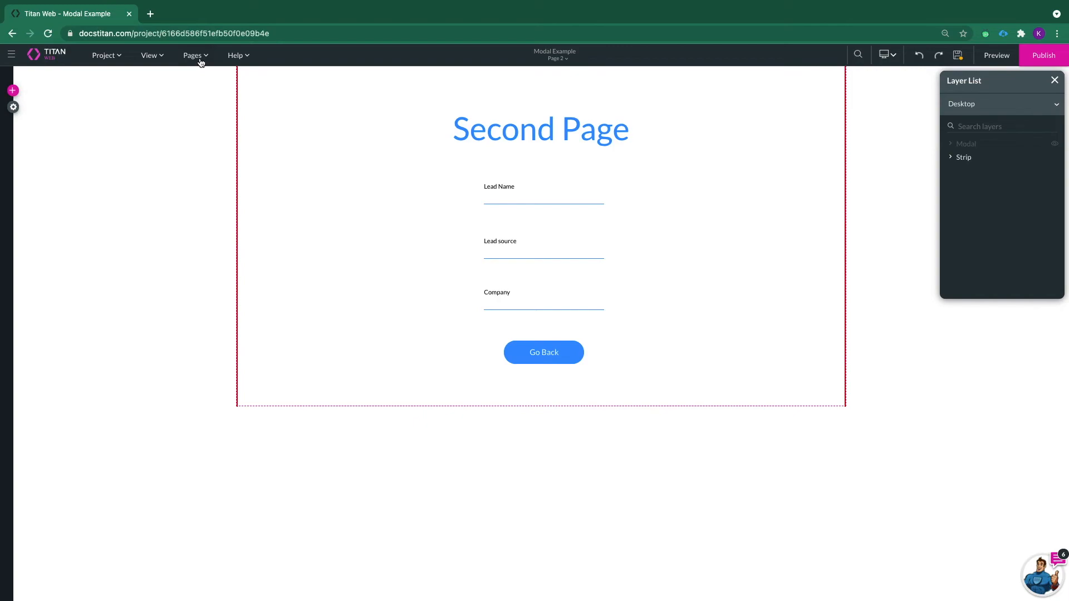
Add an empty strip below the strip that holds the Second Page lead form.
click(543, 406)
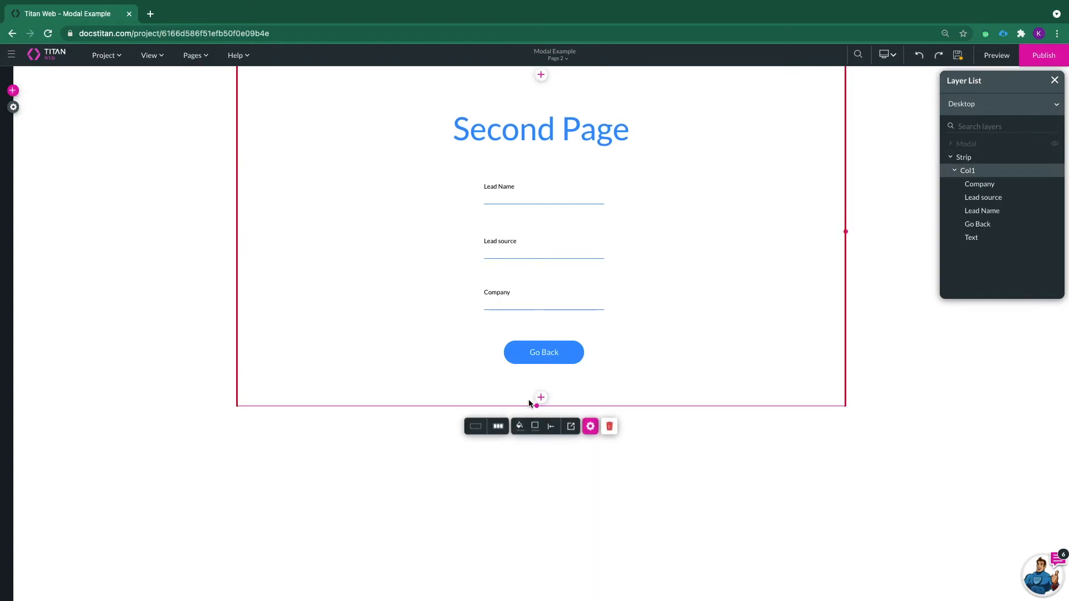
scroll(545, 451, down, 1)
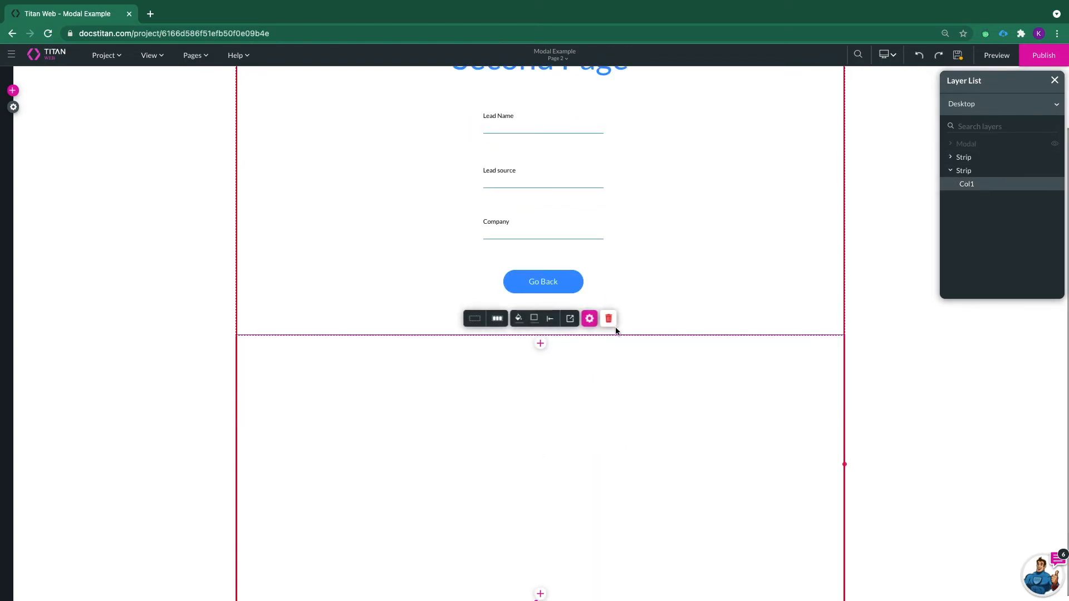
click(696, 287)
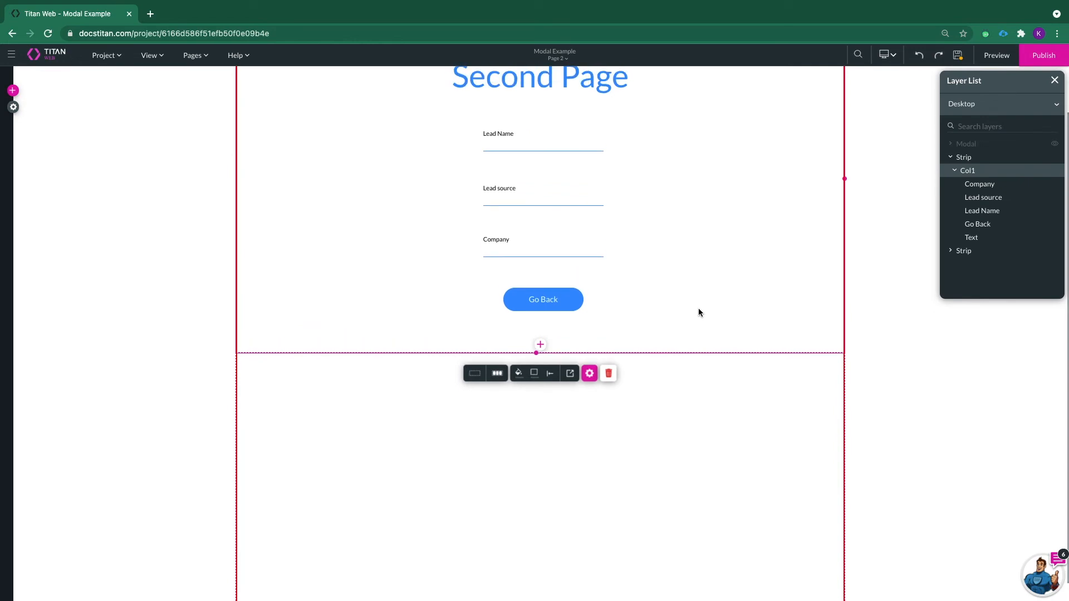